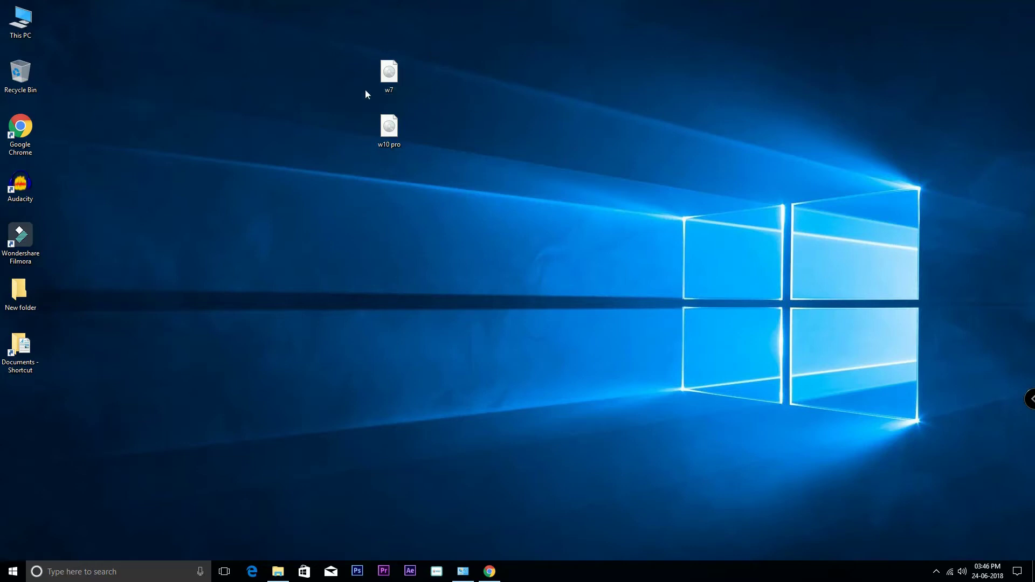
Step: Switch to Chrome, search Google for winsetupfromusb and open the WinSetupFromUSB site's Downloads page
{"action": "left_click", "coordinate": [276, 572]}
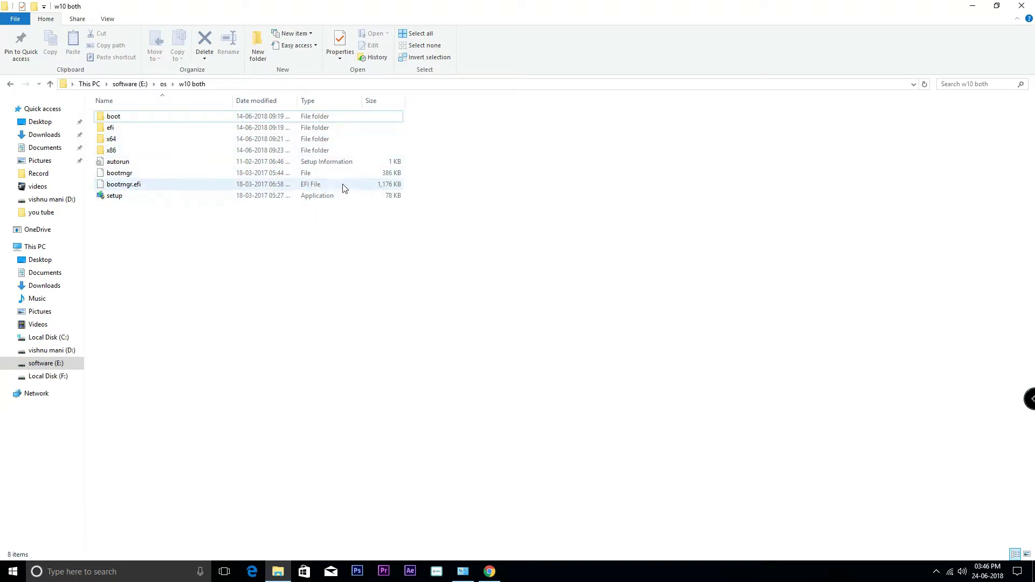
{"action": "left_click", "coordinate": [491, 570]}
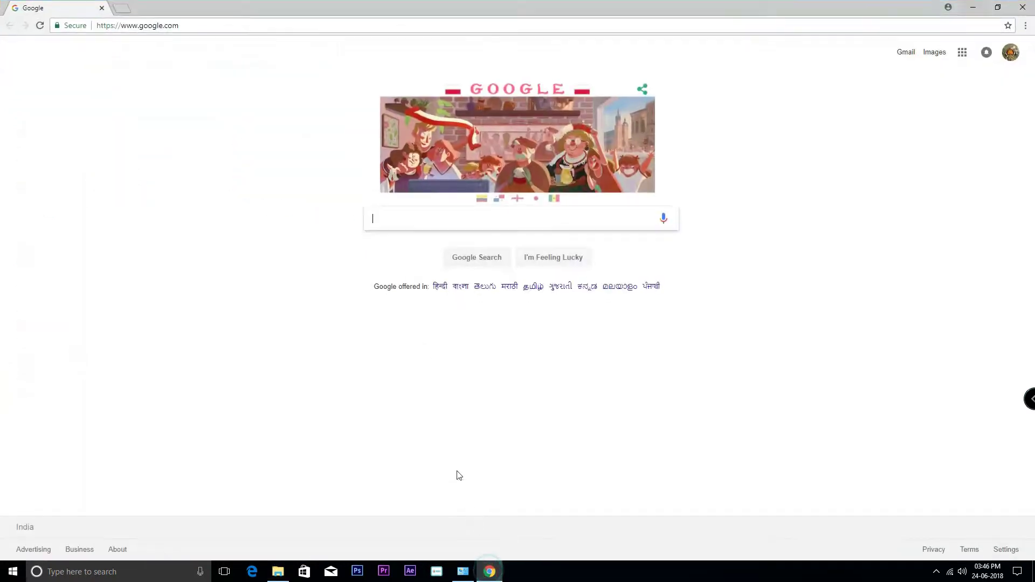
{"action": "type", "text": "wi"}
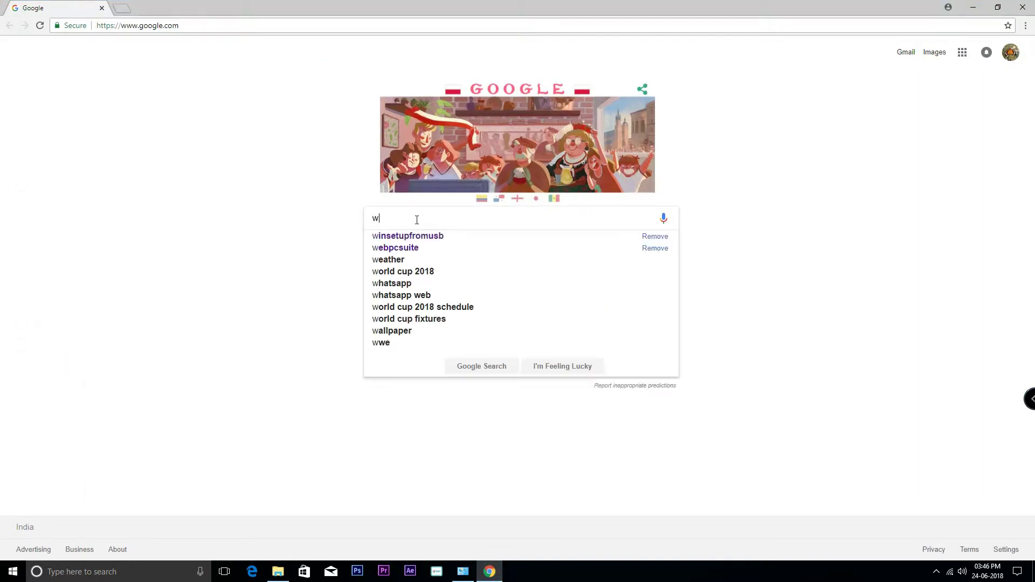
{"action": "left_click", "coordinate": [423, 237]}
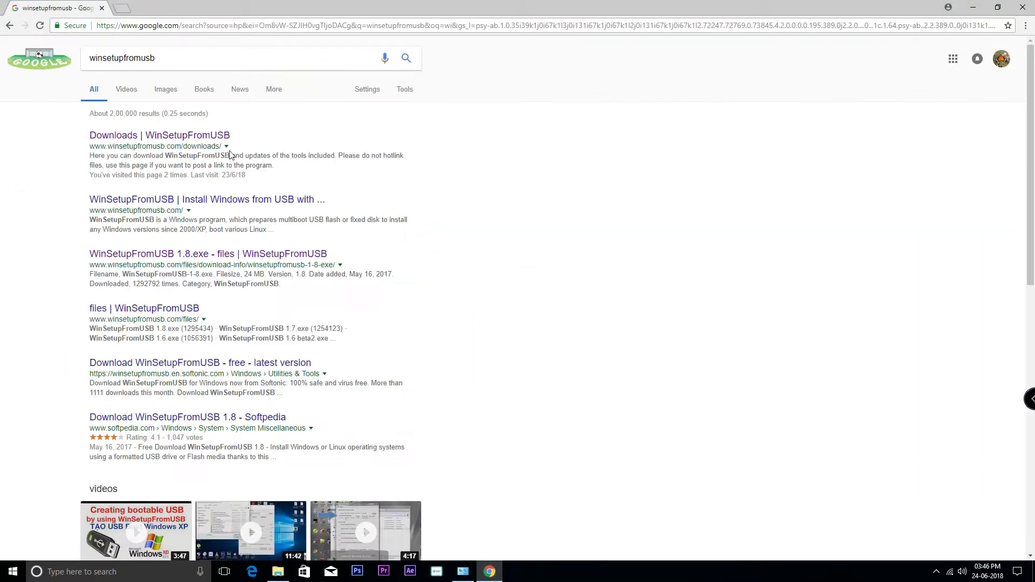
{"action": "left_click", "coordinate": [205, 136]}
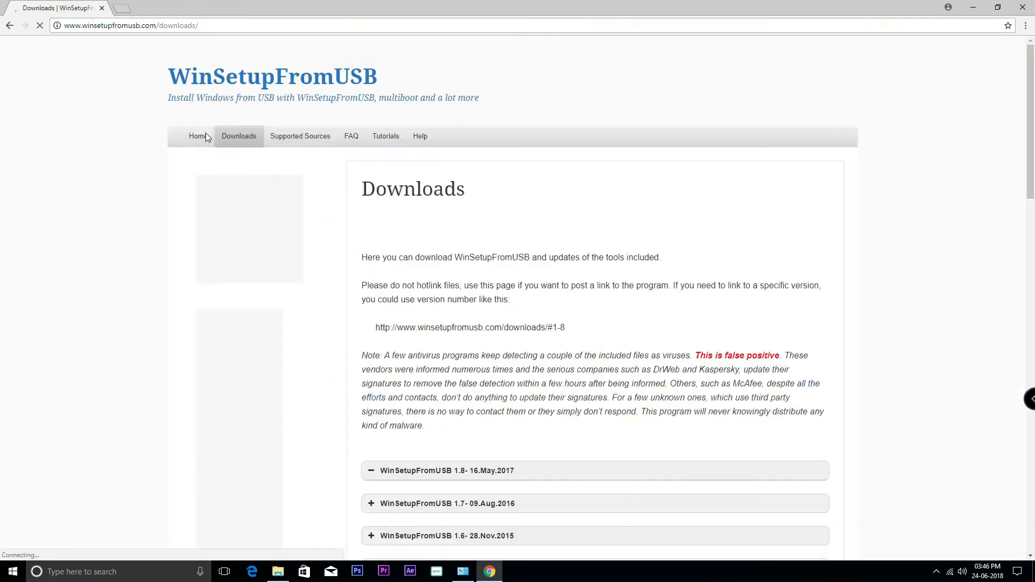
Step: Start downloading WinSetupFromUSB 1.8.exe from the site and cancel the download
{"action": "scroll", "coordinate": [411, 343], "scroll_direction": "down", "scroll_amount": 4}
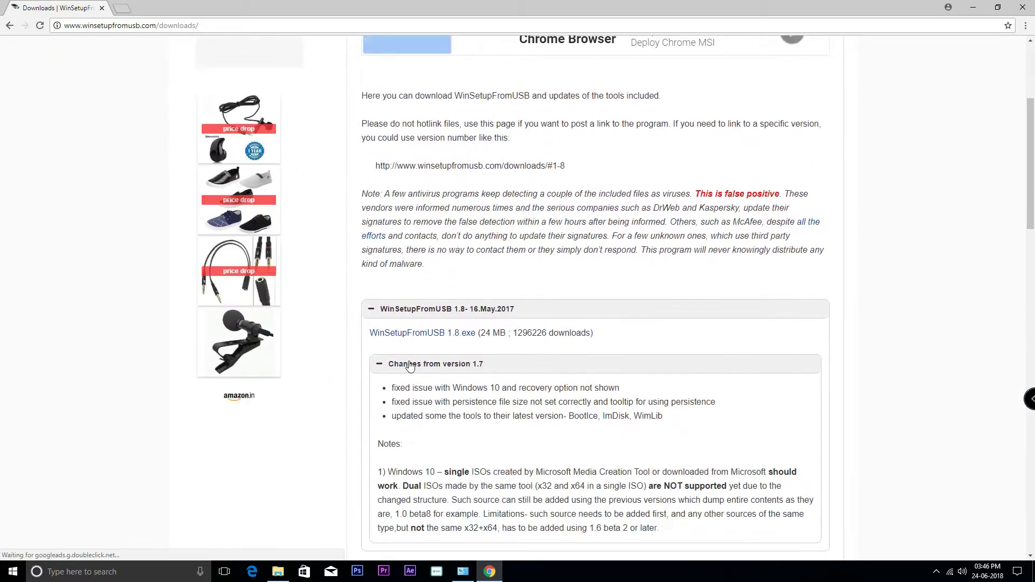
{"action": "left_click", "coordinate": [407, 333]}
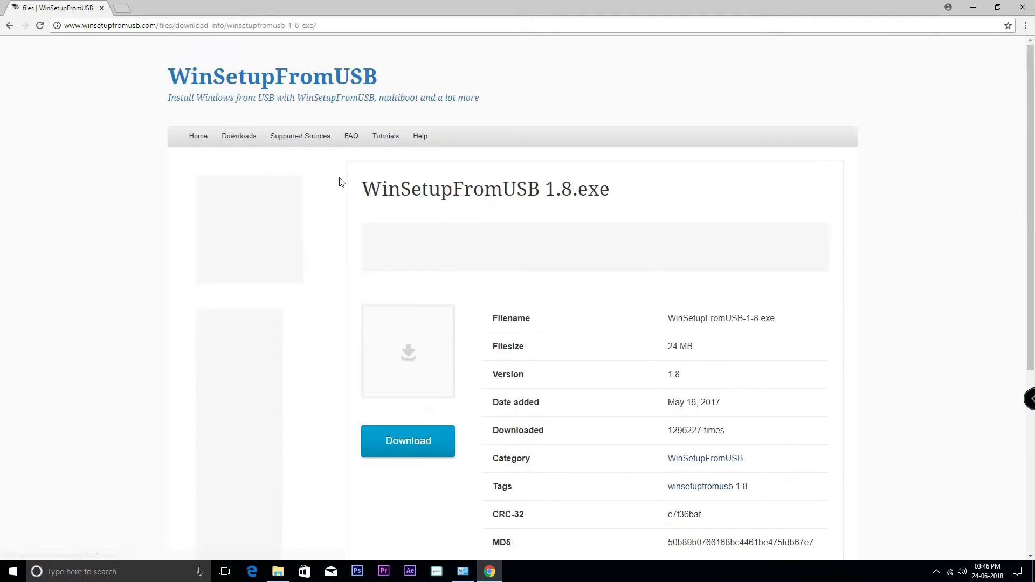
{"action": "left_click", "coordinate": [394, 441]}
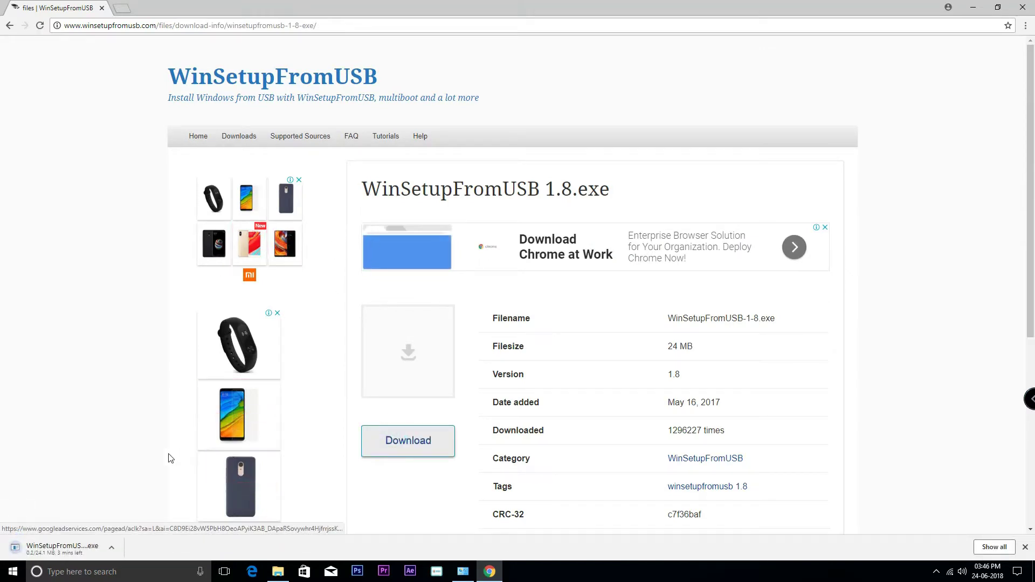
{"action": "right_click", "coordinate": [100, 550]}
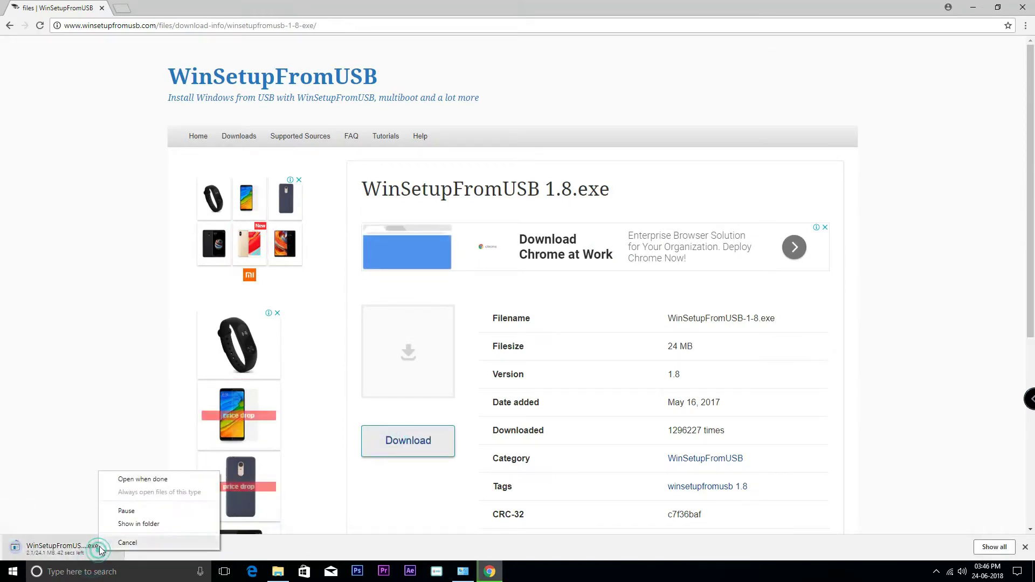
{"action": "left_click", "coordinate": [116, 542]}
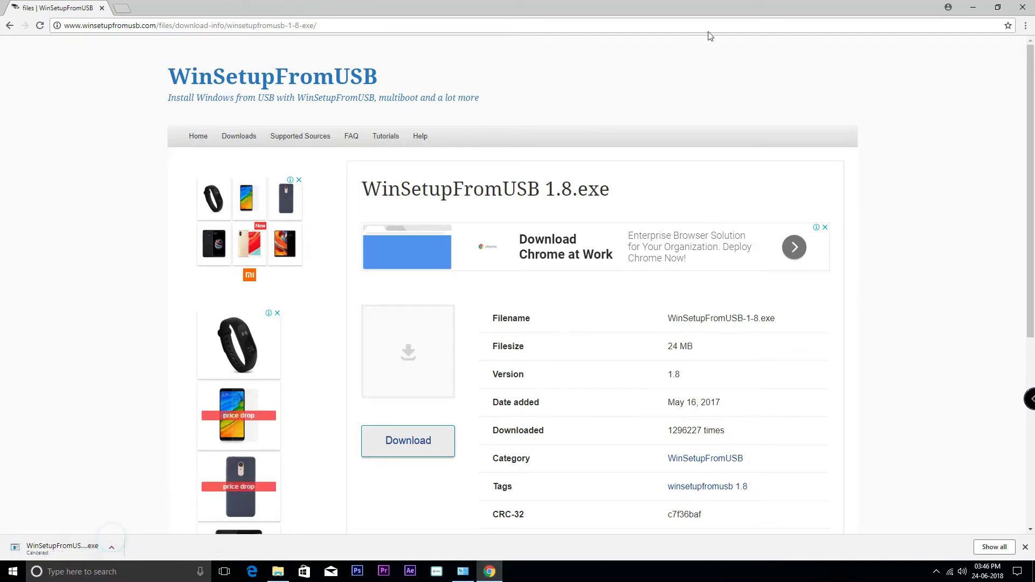
Step: Switch to File Explorer and extract the WinSetupFromUSB-1-8 application in Downloads to its own WinSetupFromUSB-1-8 folder
{"action": "left_click", "coordinate": [972, 6]}
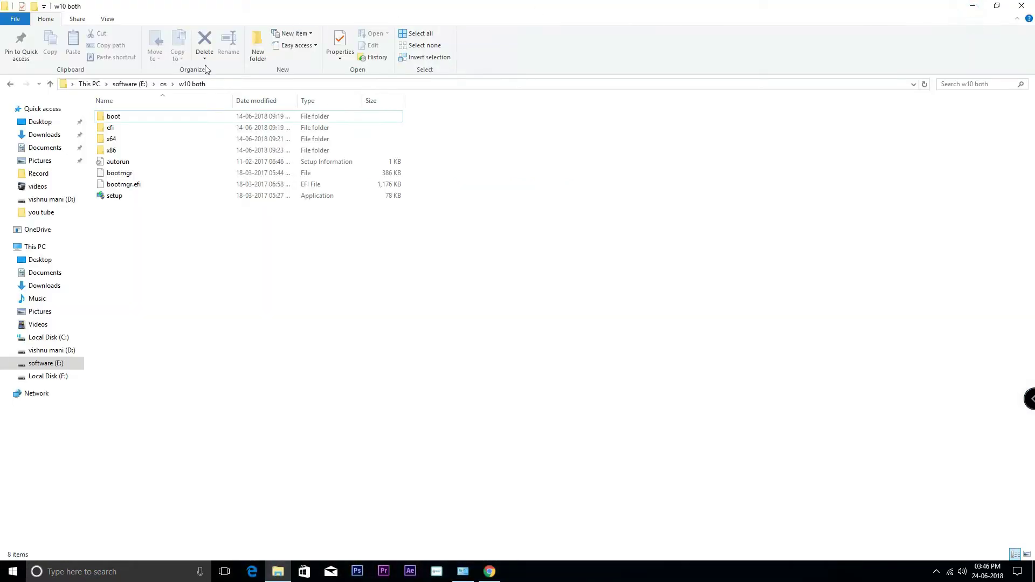
{"action": "left_click", "coordinate": [37, 138]}
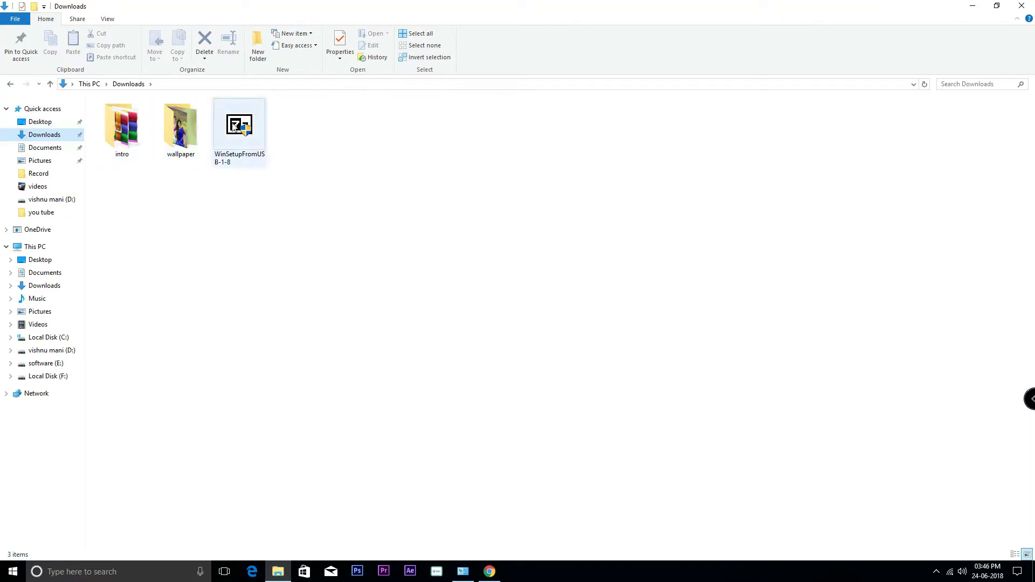
{"action": "right_click", "coordinate": [243, 143]}
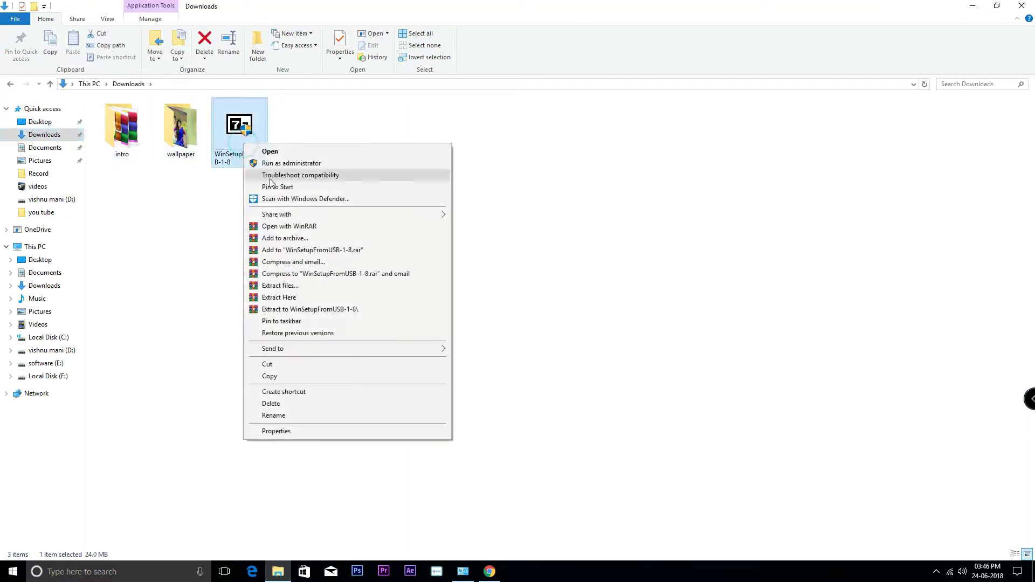
{"action": "left_click", "coordinate": [295, 311]}
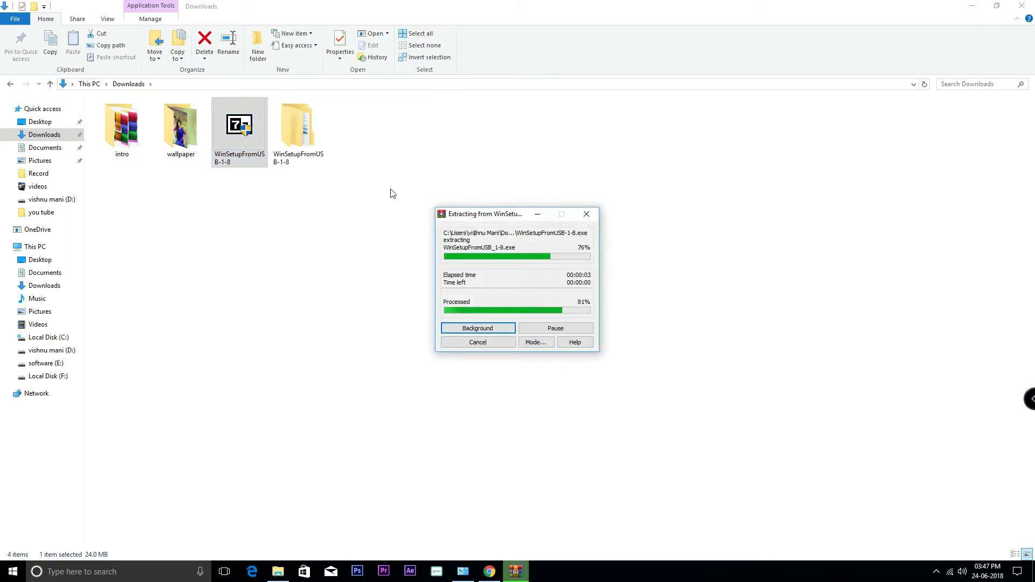
Step: Open the extracted WinSetupFromUSB-1-8 folder and the folder of the same name inside it
{"action": "double_click", "coordinate": [298, 145]}
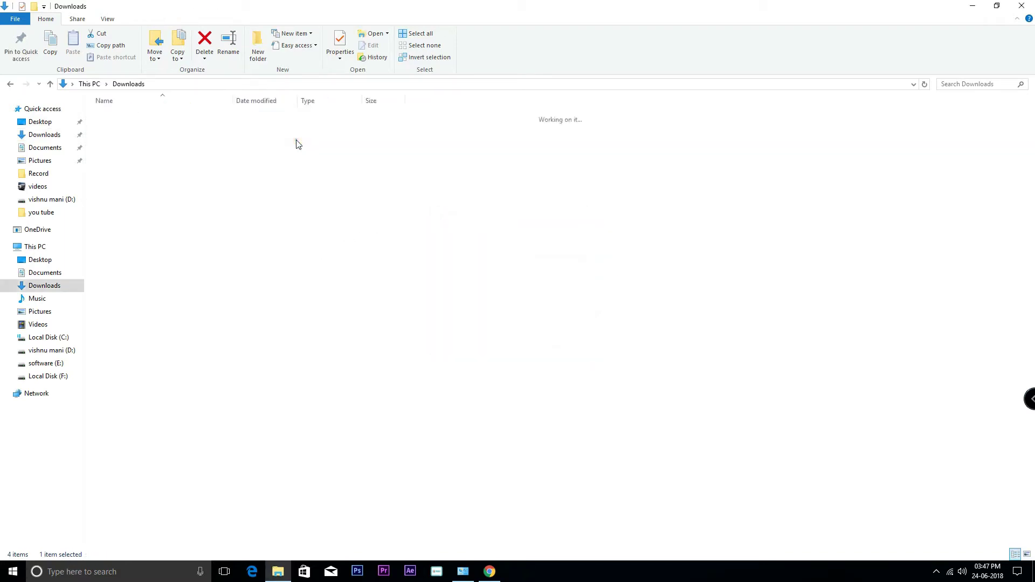
{"action": "left_click", "coordinate": [251, 119]}
{"action": "double_click", "coordinate": [250, 118]}
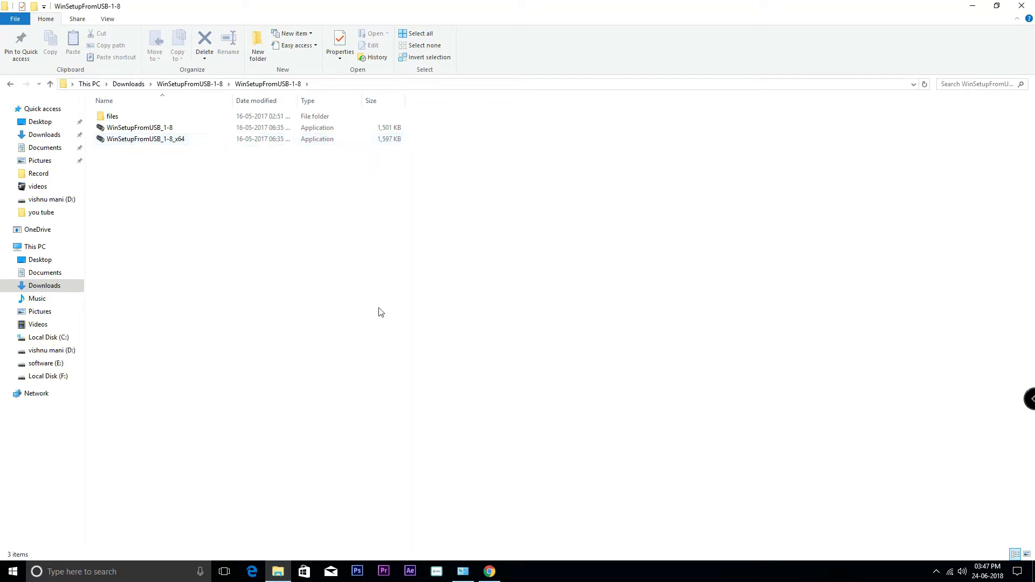
Step: Check the system type in the computer's System information and launch WinSetupFromUSB_1-8_x64
{"action": "left_click", "coordinate": [462, 572]}
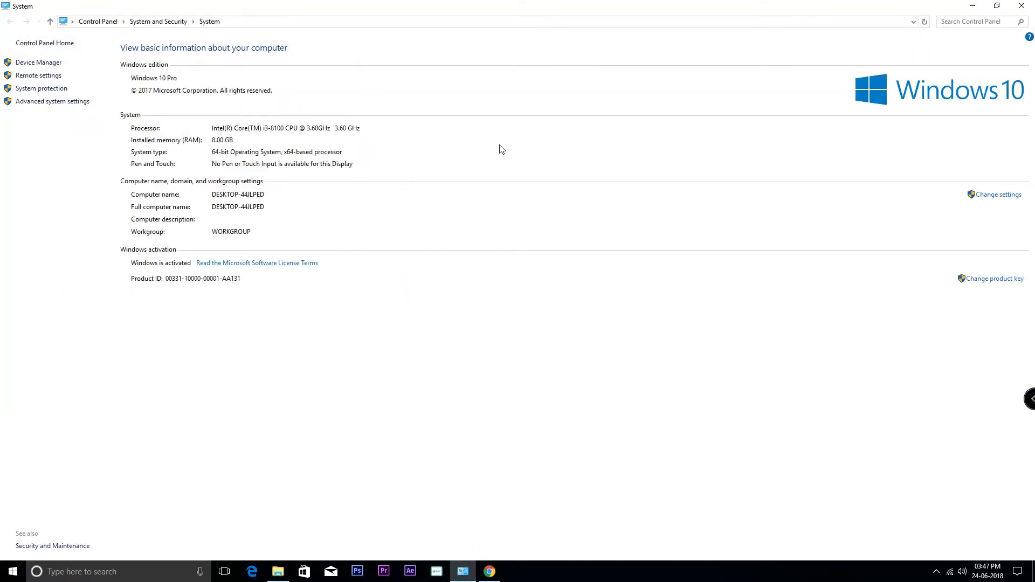
{"action": "left_click", "coordinate": [973, 6]}
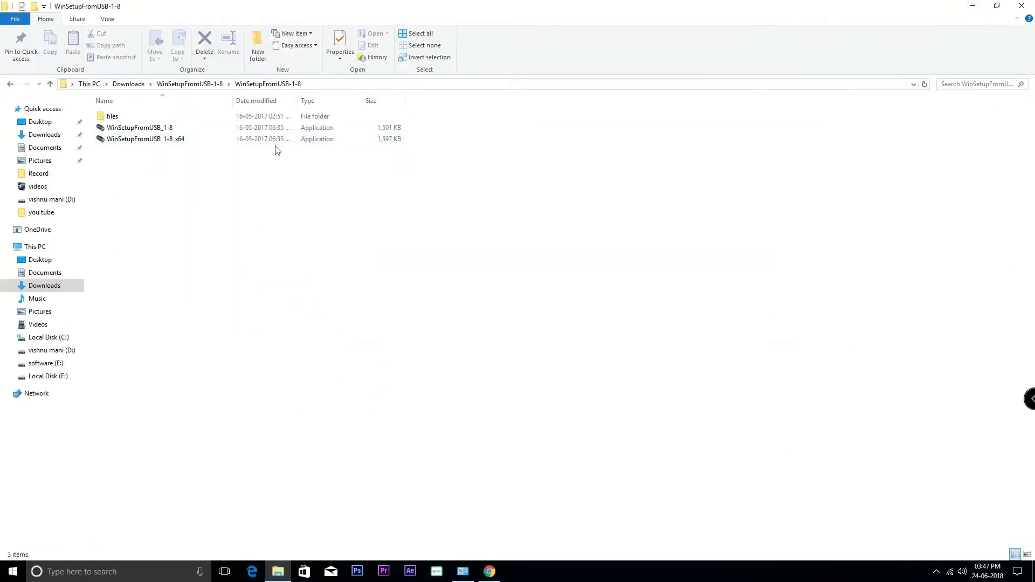
{"action": "double_click", "coordinate": [242, 139]}
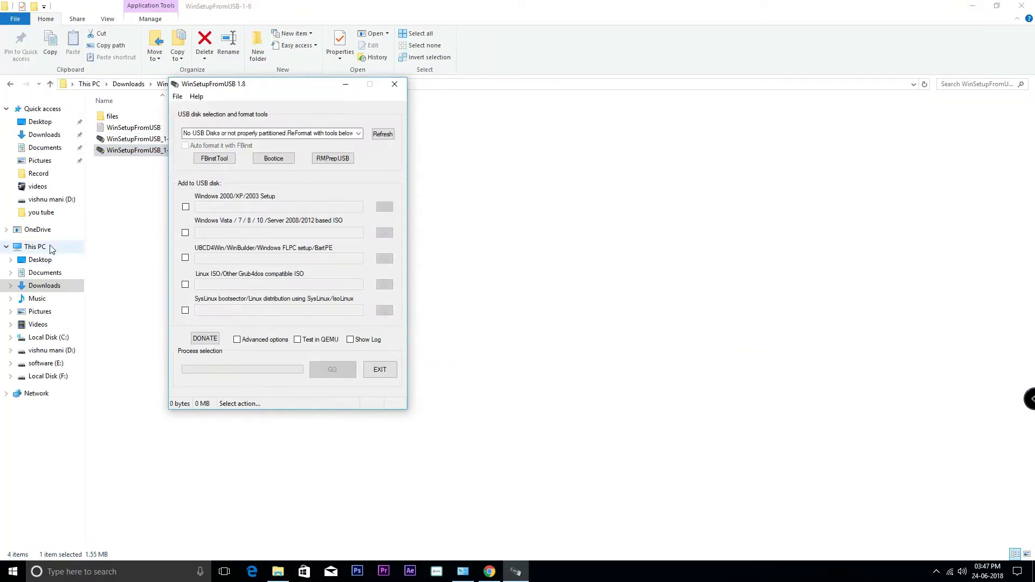
Step: Examine the contents of the HP (G:) USB drive and return to This PC
{"action": "left_click", "coordinate": [36, 247]}
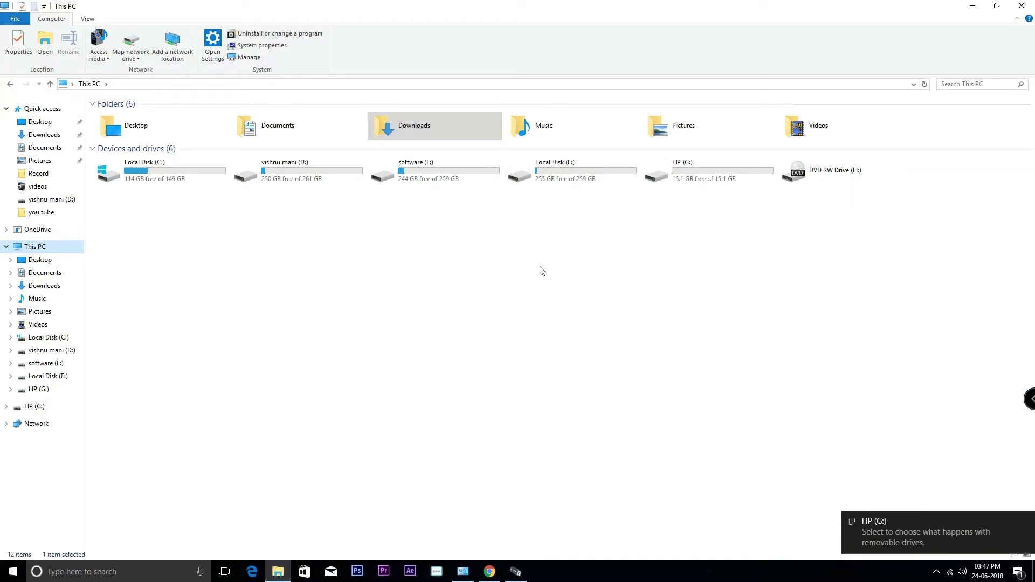
{"action": "double_click", "coordinate": [705, 179]}
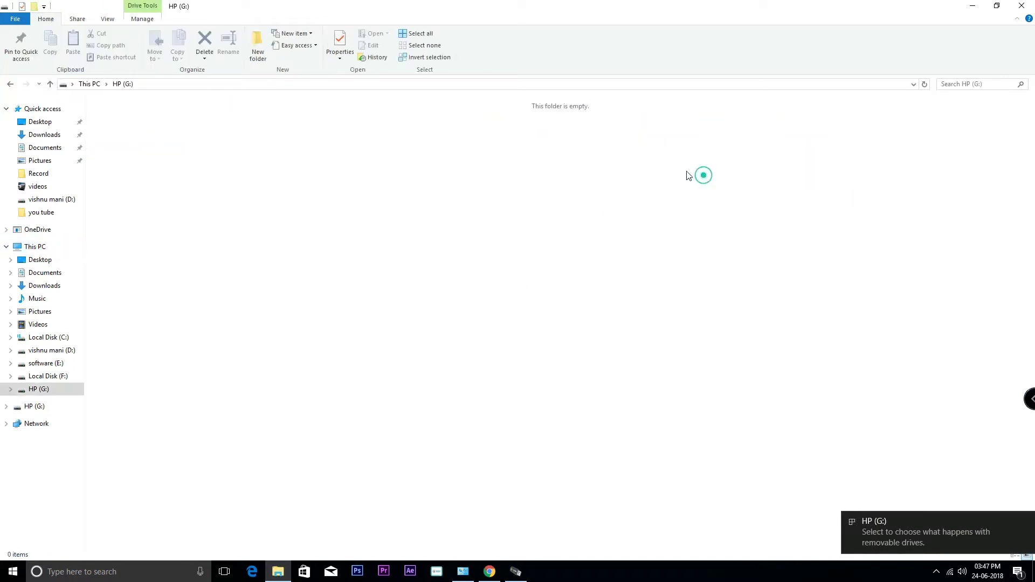
{"action": "left_click", "coordinate": [88, 84]}
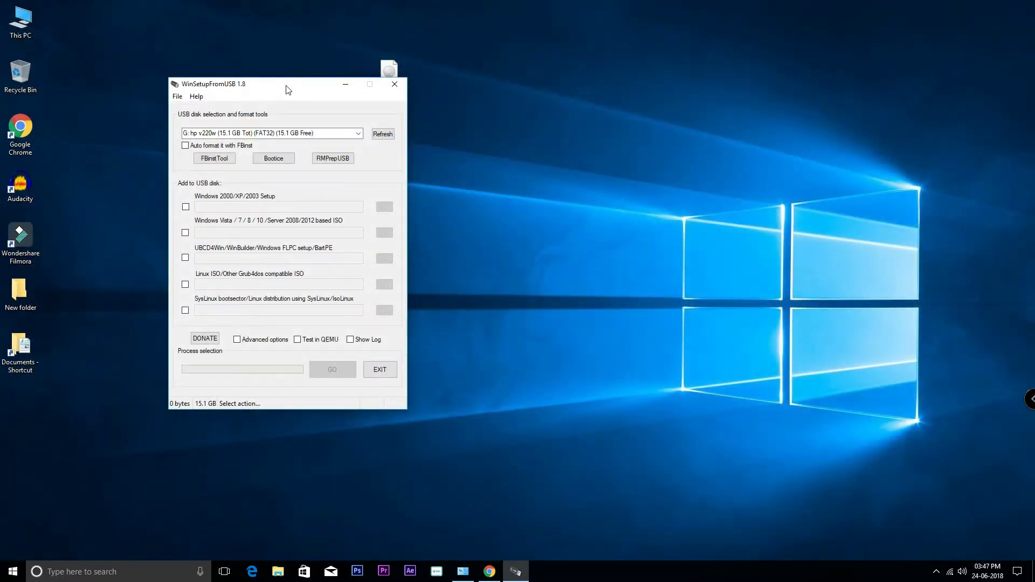
Step: Refresh the USB disk list in WinSetupFromUSB and enable automatic formatting with FBinst for the G: drive
{"action": "left_click_drag", "start_coordinate": [288, 90], "coordinate": [697, 103]}
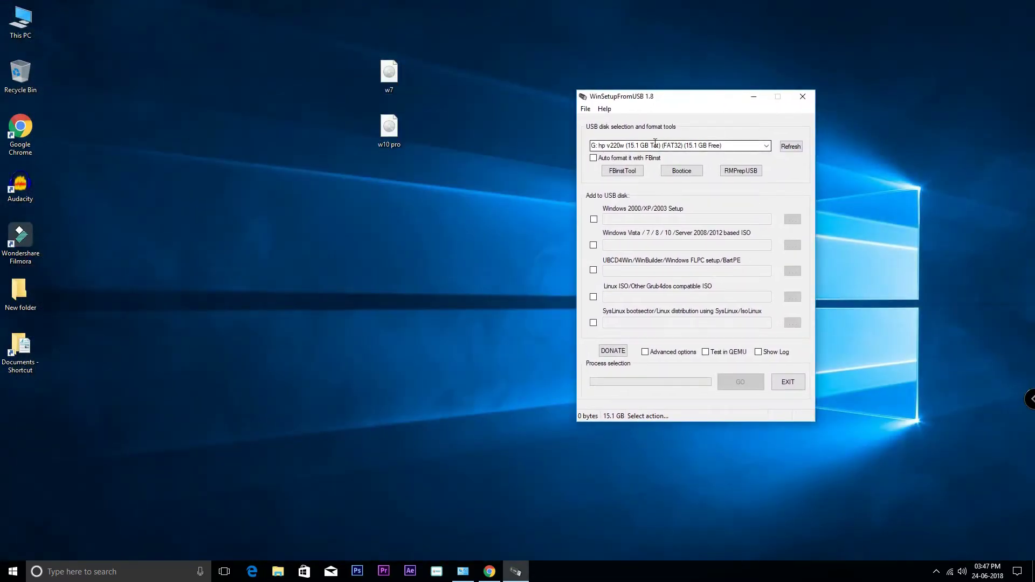
{"action": "left_click", "coordinate": [790, 146]}
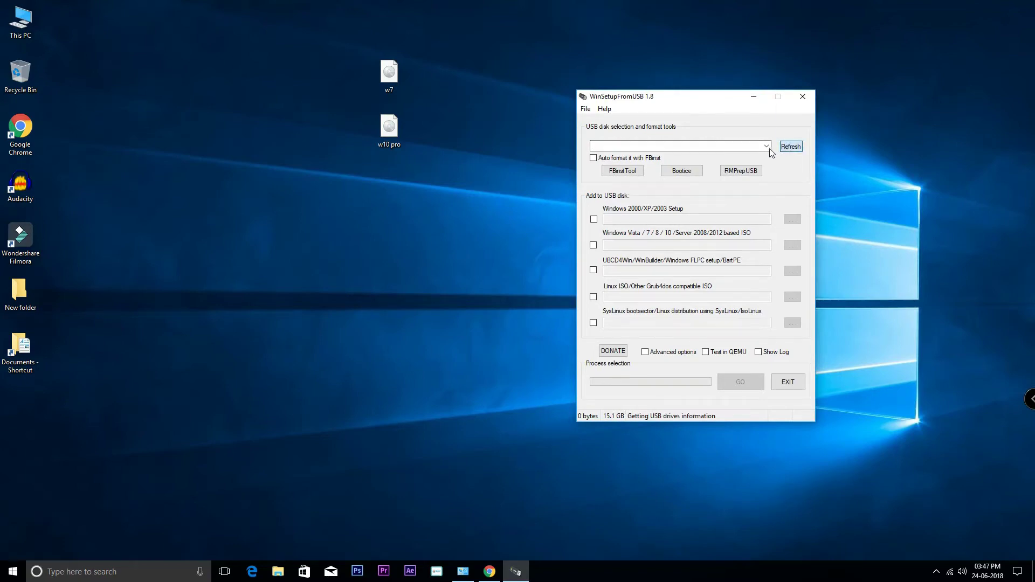
{"action": "left_click", "coordinate": [632, 161]}
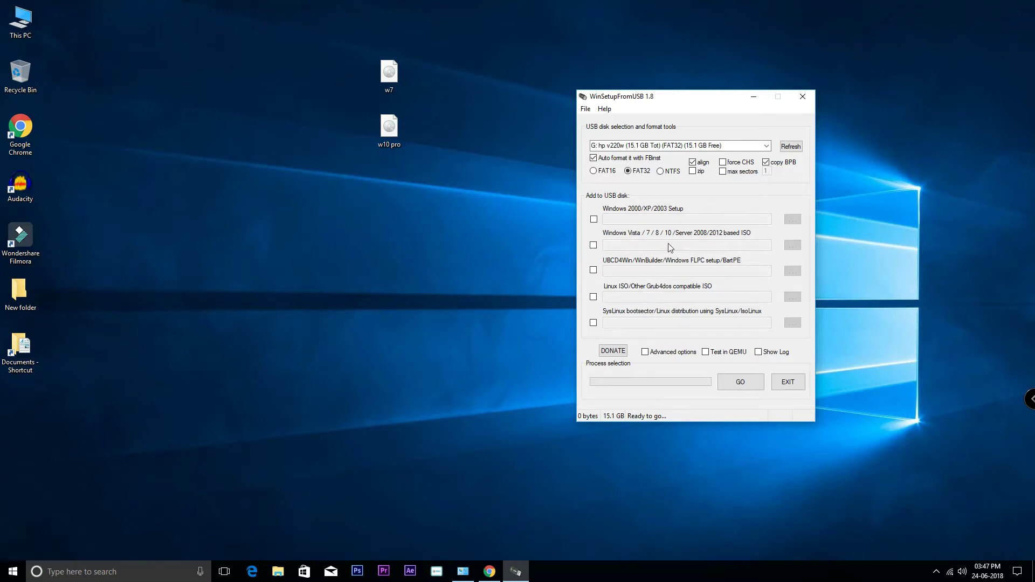
Step: Enable the Windows Vista / 7 / 8 / 10 source and select the w7 ISO from the Desktop
{"action": "left_click", "coordinate": [594, 245]}
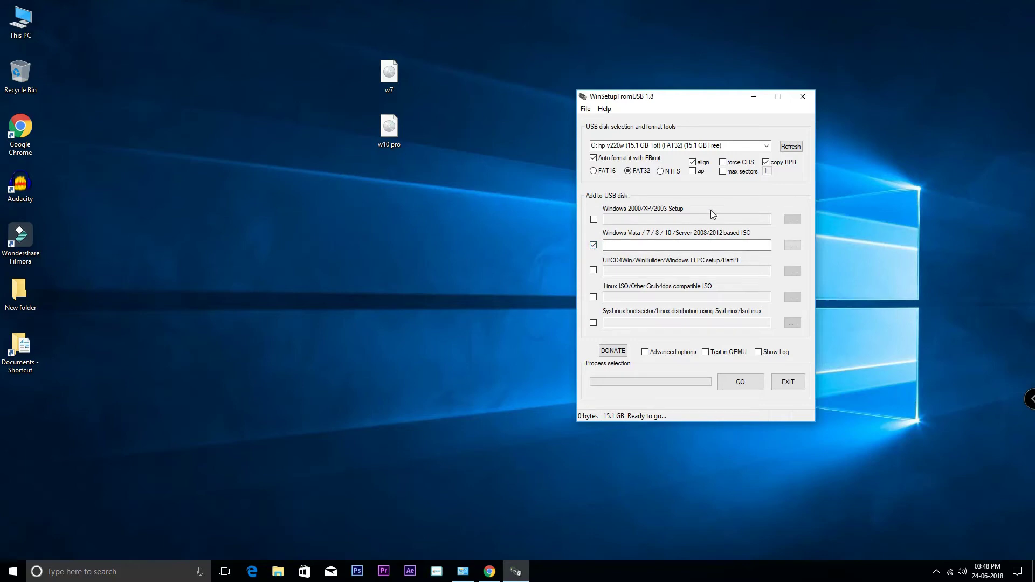
{"action": "left_click", "coordinate": [793, 245]}
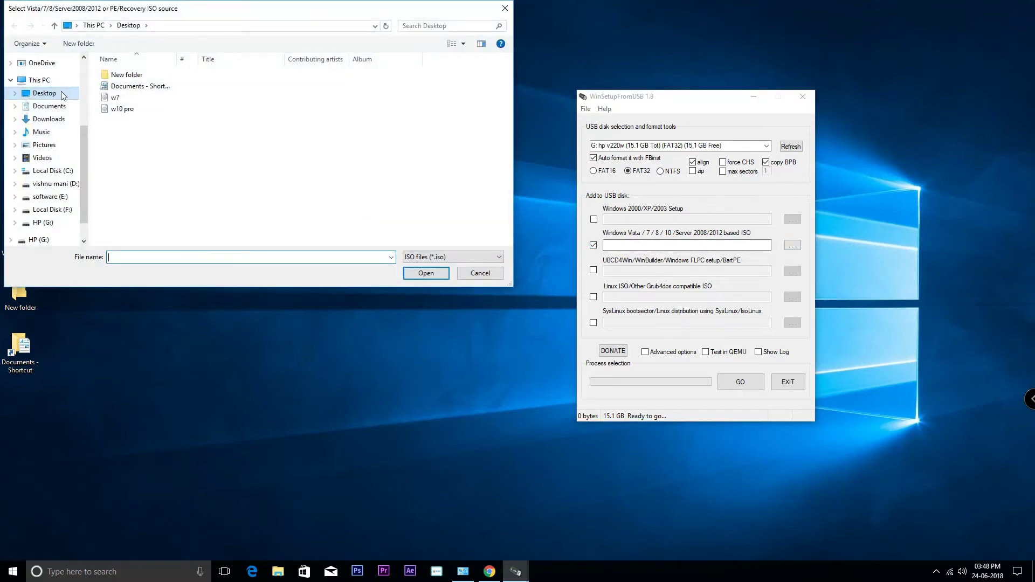
{"action": "left_click", "coordinate": [122, 101]}
{"action": "left_click", "coordinate": [426, 273]}
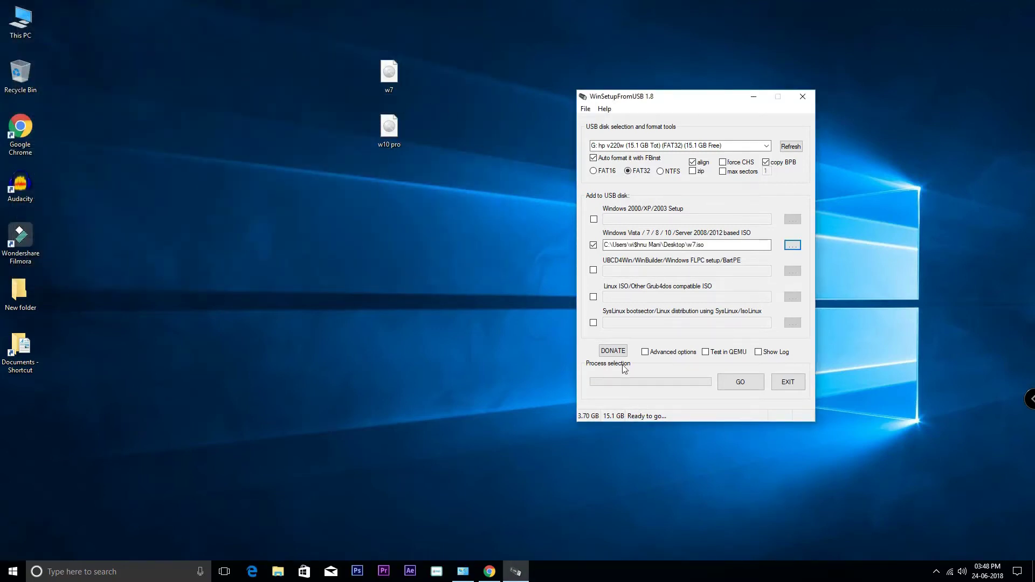
Step: Enable custom menu names for the Vista/7/8/Server source and start the USB creation, agreeing to erase and reformat drive G:
{"action": "left_click", "coordinate": [645, 352]}
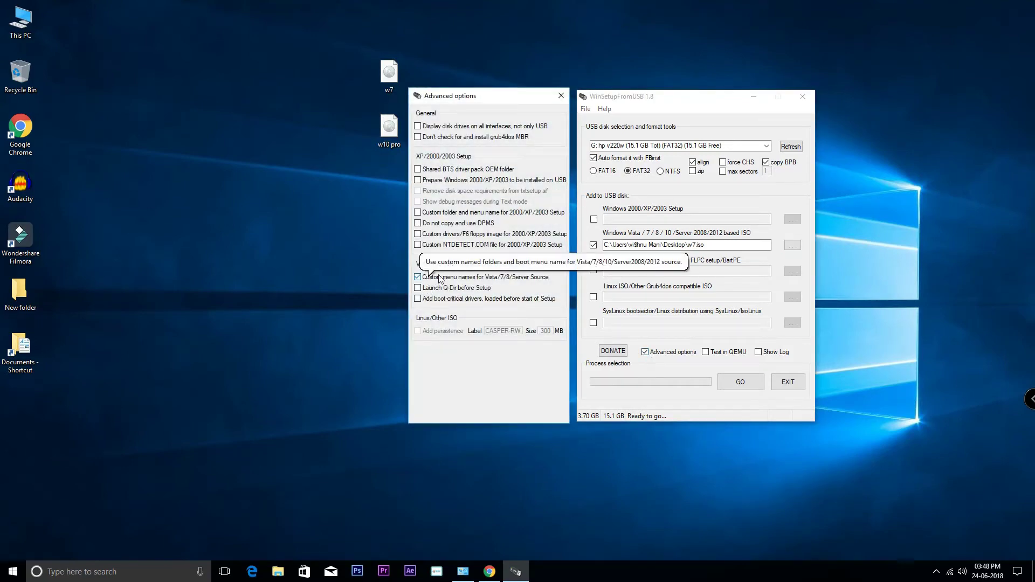
{"action": "left_click", "coordinate": [741, 383]}
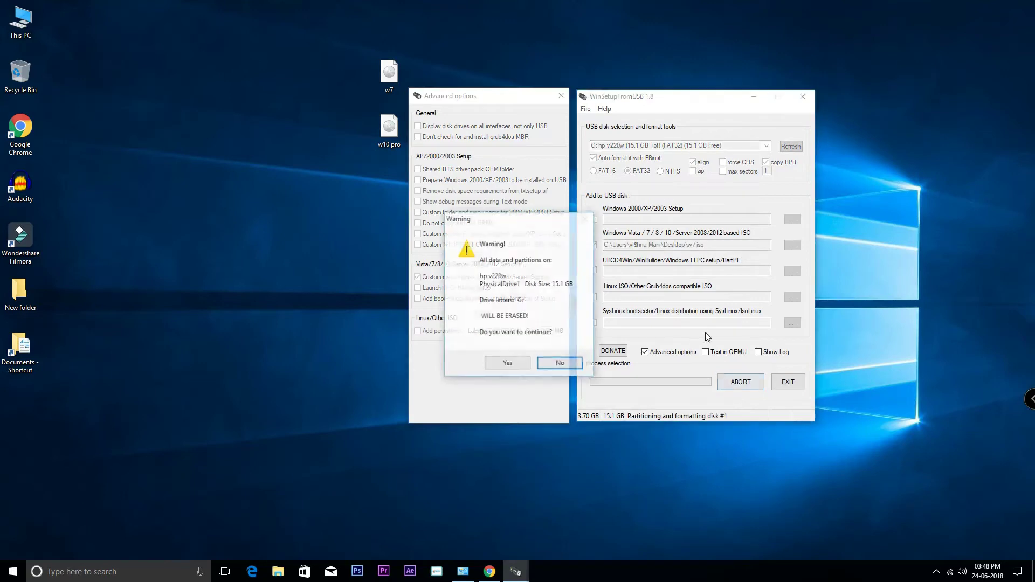
{"action": "left_click", "coordinate": [514, 364]}
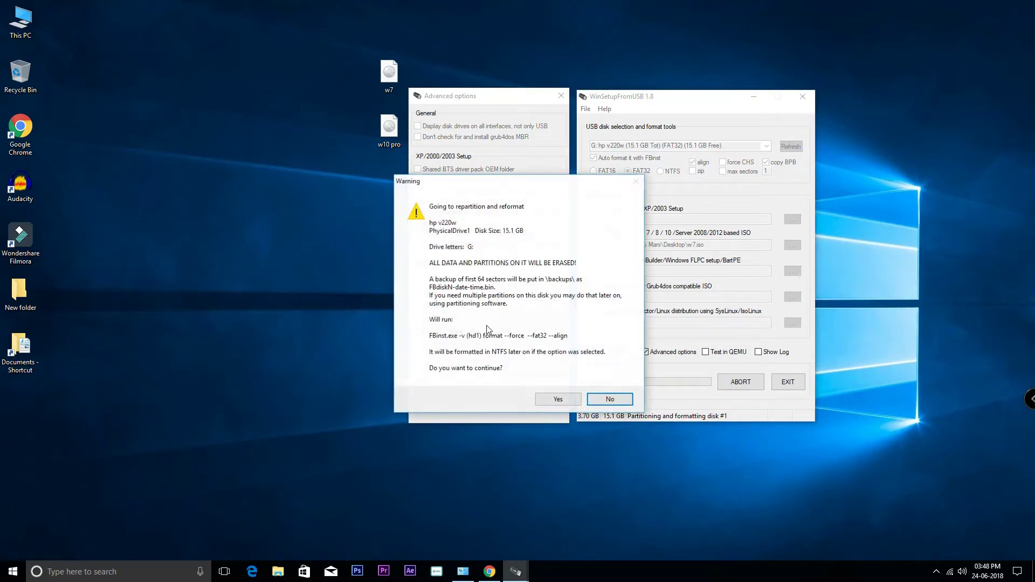
{"action": "left_click", "coordinate": [559, 400]}
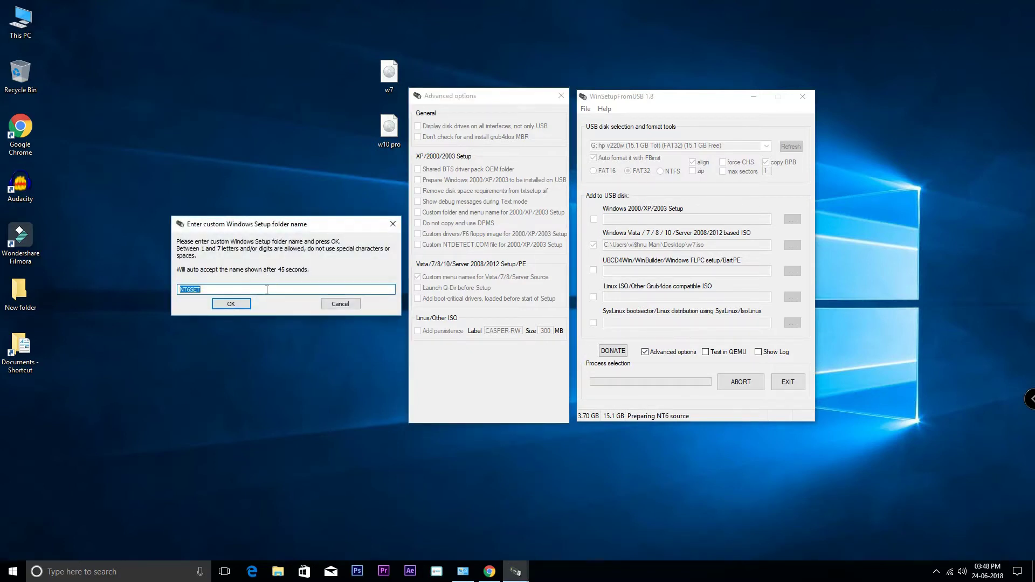
Step: Enter a custom Windows Setup folder name and a boot menu name beginning with "windows", and close the finished job's dialog
{"action": "key", "text": "BackSpace"}
{"action": "left_click", "coordinate": [232, 303]}
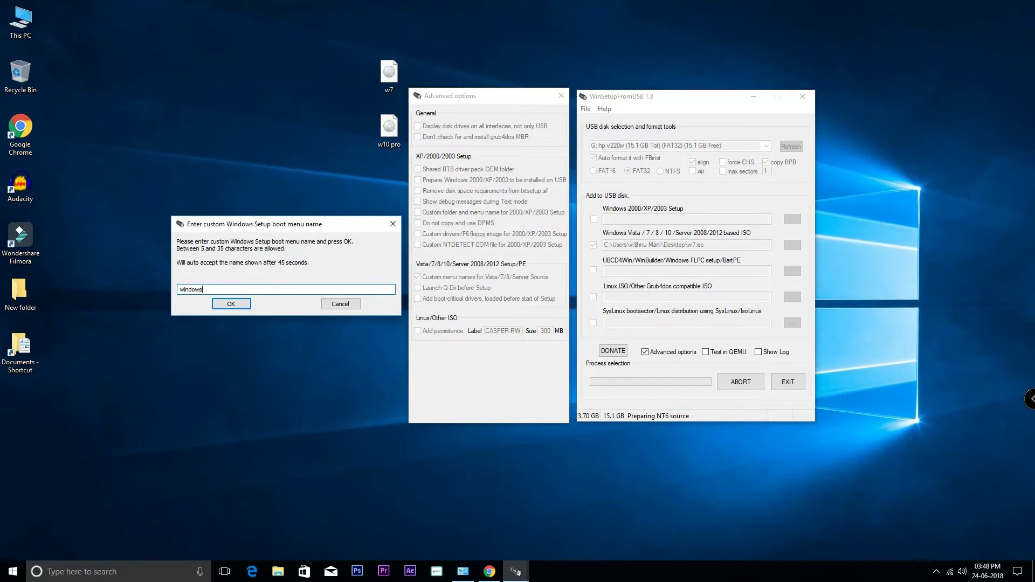
{"action": "left_click", "coordinate": [220, 305]}
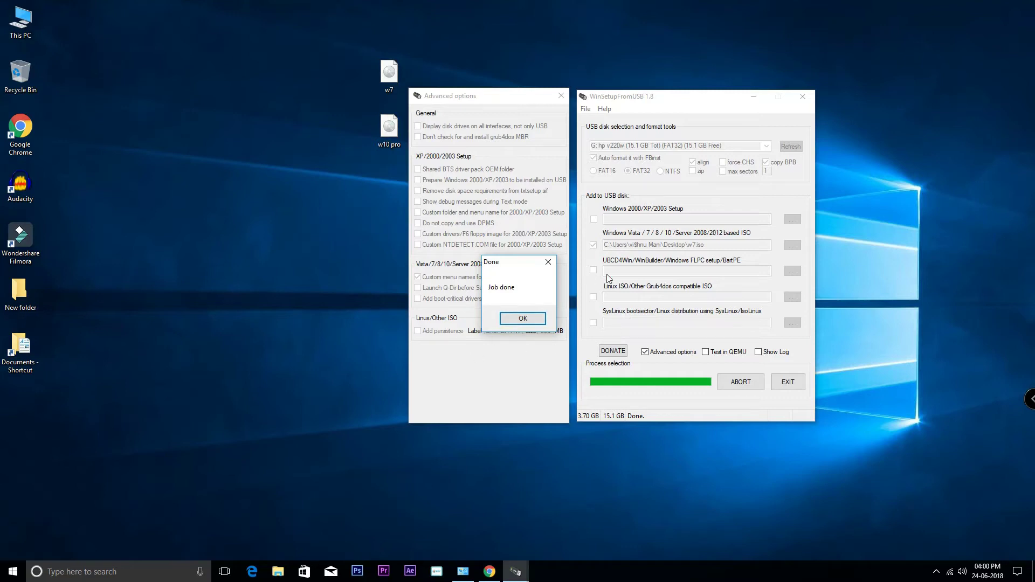
{"action": "left_click", "coordinate": [524, 321]}
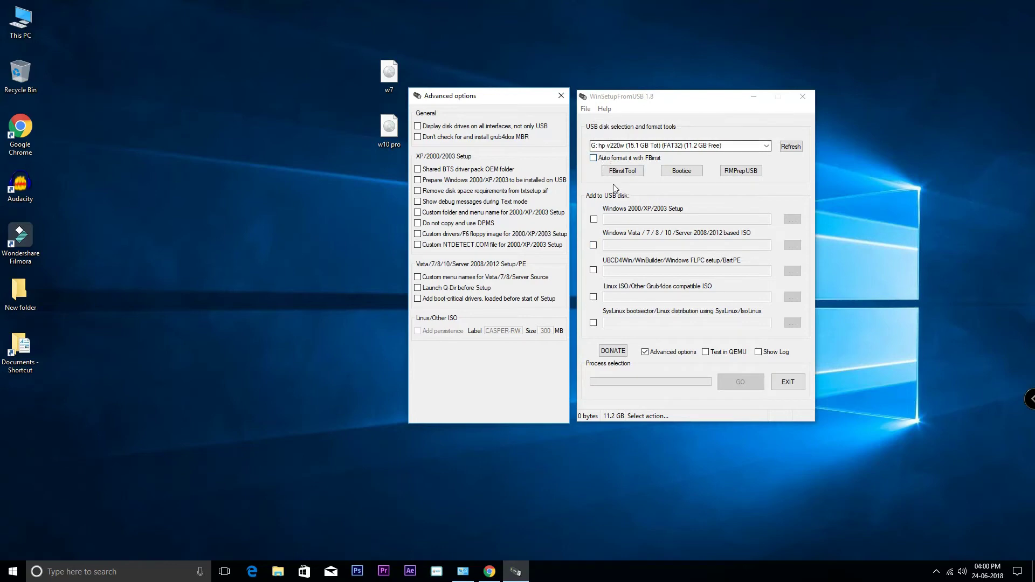
Step: Enable the Windows Vista / 7 / 8 / 10 source with custom menu names and select the w10 pro ISO from the Desktop
{"action": "left_click", "coordinate": [594, 245]}
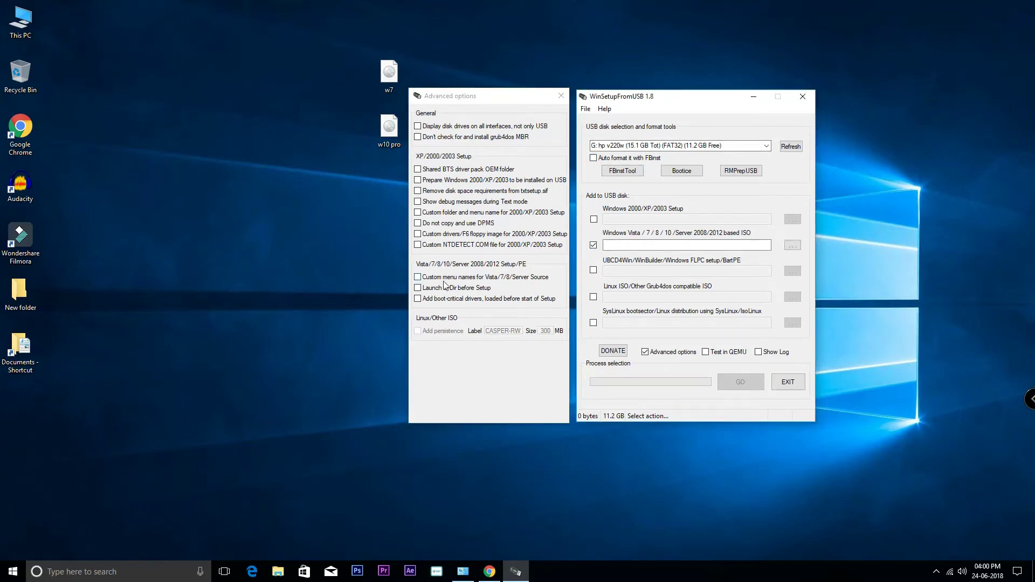
{"action": "left_click", "coordinate": [425, 278]}
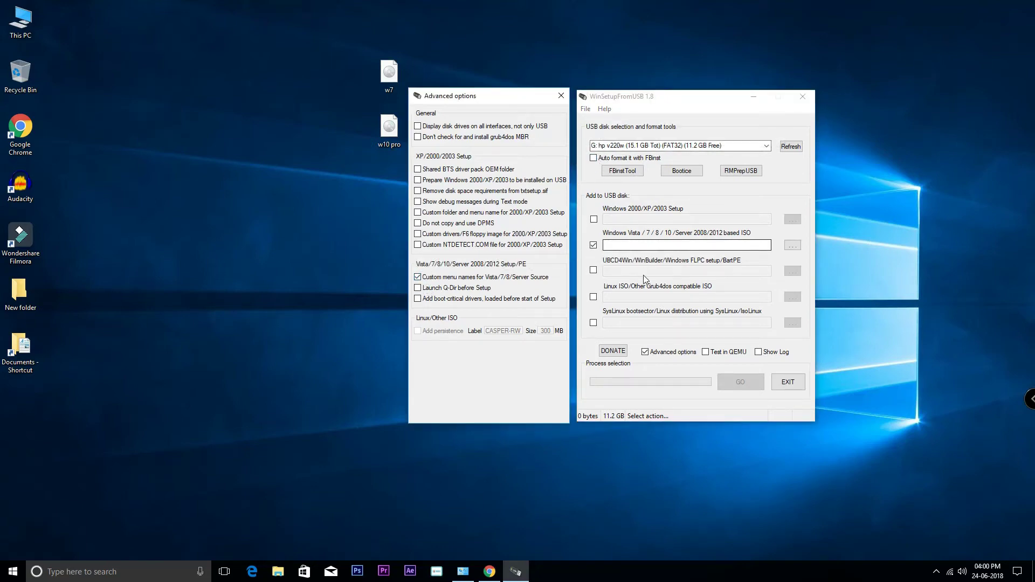
{"action": "left_click", "coordinate": [793, 246]}
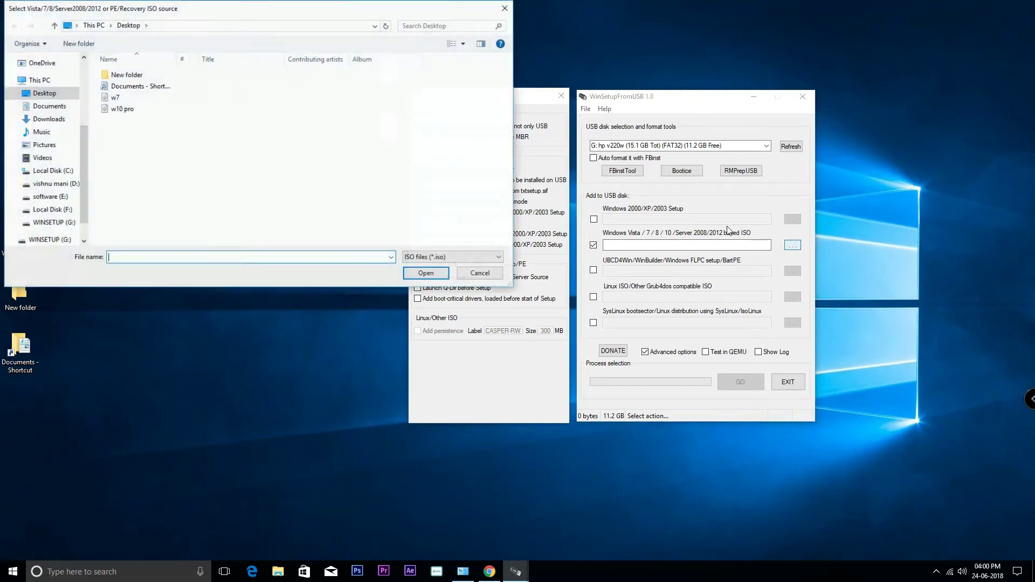
{"action": "left_click", "coordinate": [212, 110]}
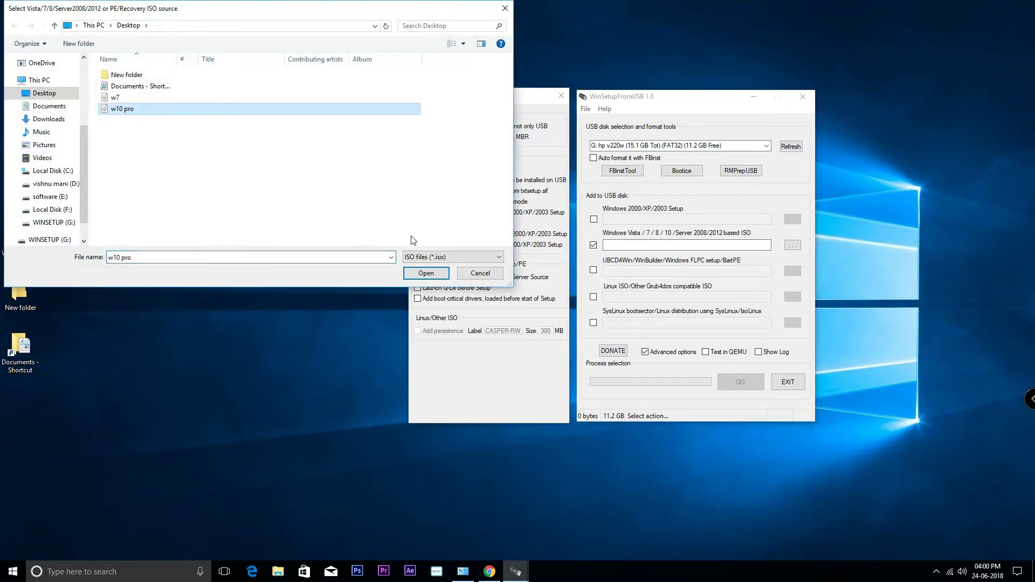
{"action": "left_click", "coordinate": [426, 273]}
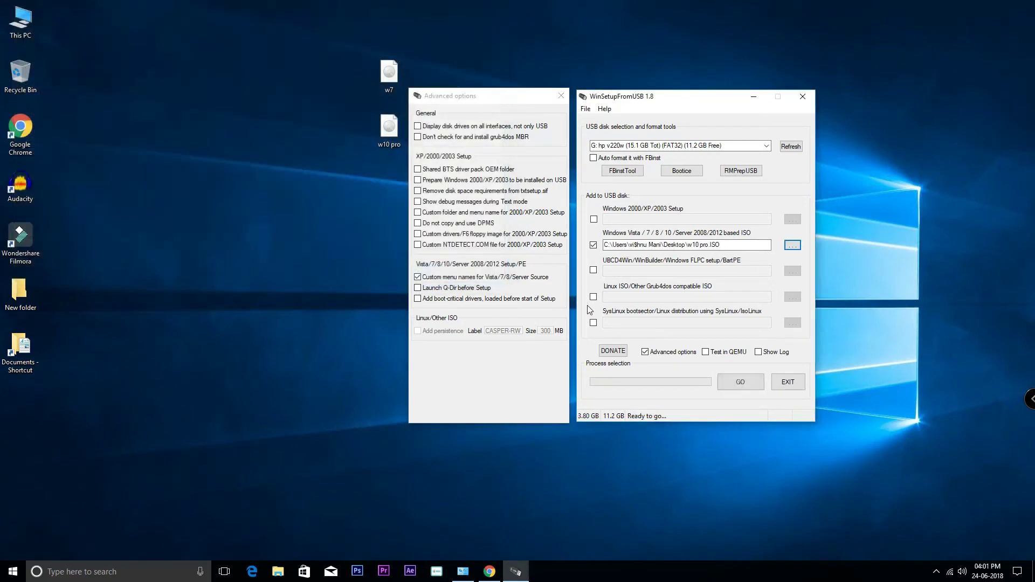
Step: Start adding the ISO to the USB drive with setup folder name w10 and boot menu name windows10, and dismiss the completion message
{"action": "left_click", "coordinate": [741, 383]}
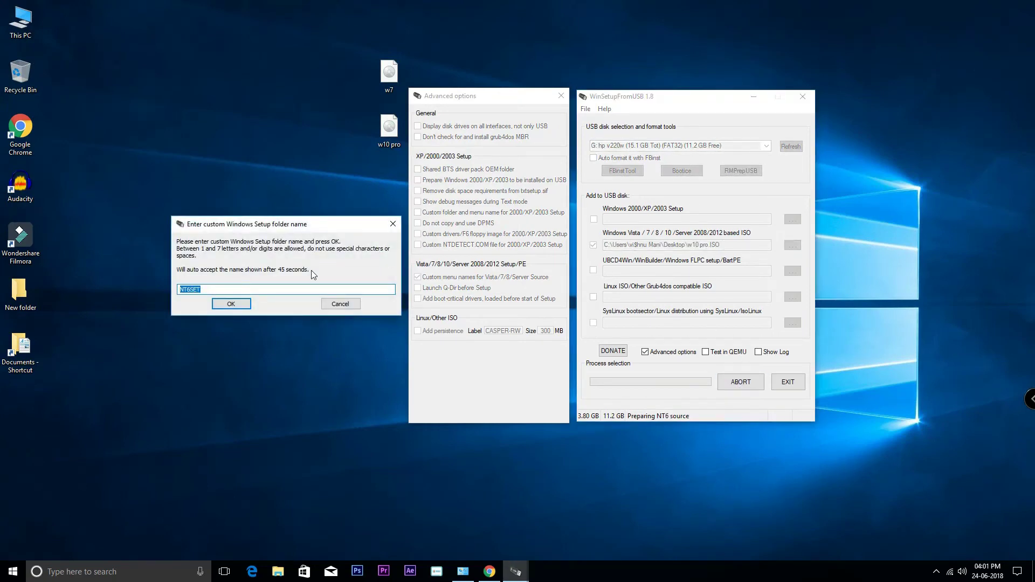
{"action": "key", "text": "BackSpace"}
{"action": "type", "text": "w10"}
{"action": "key", "text": "Return"}
{"action": "type", "text": "windows10"}
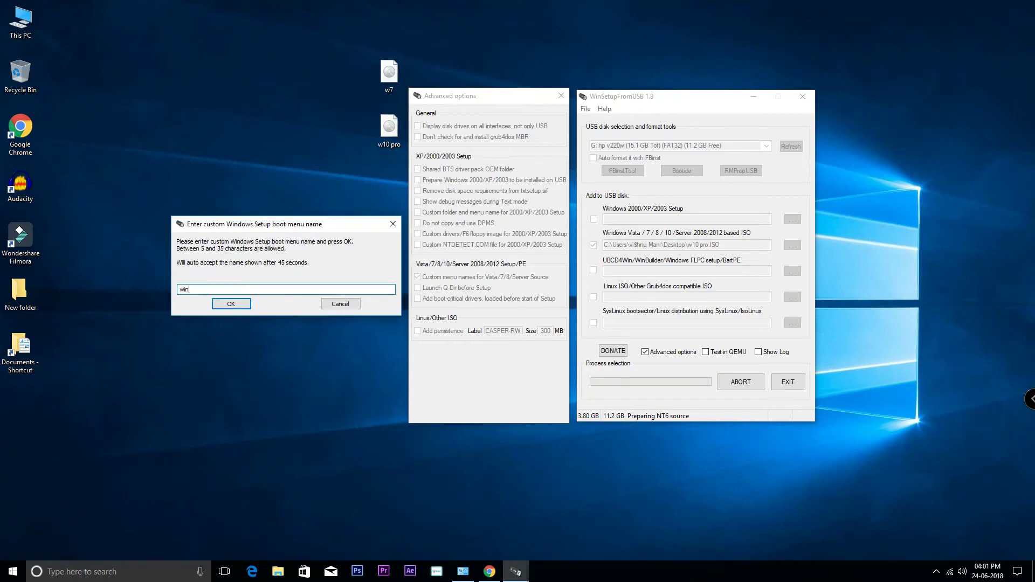
{"action": "left_click", "coordinate": [231, 304]}
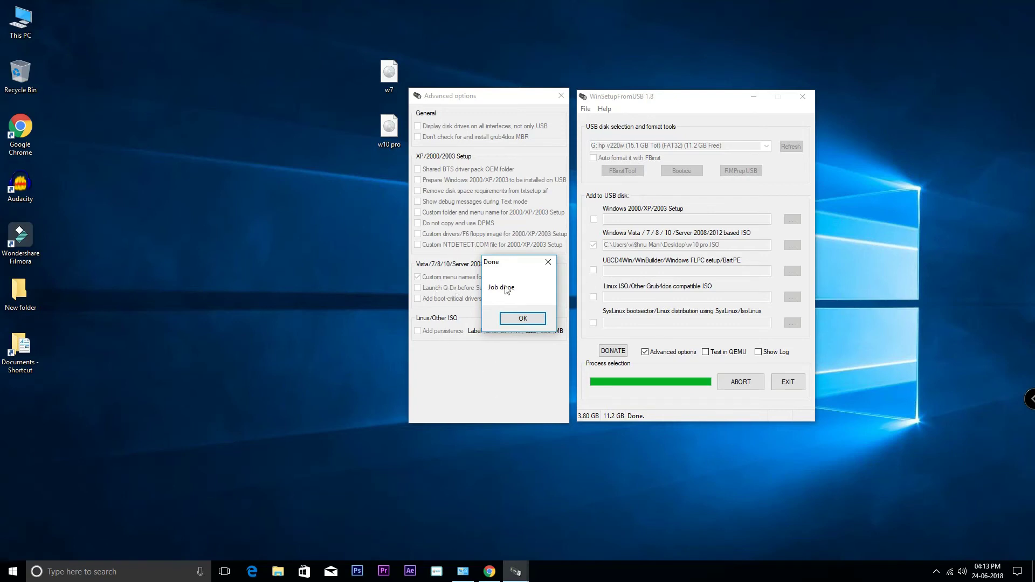
{"action": "left_click", "coordinate": [515, 318]}
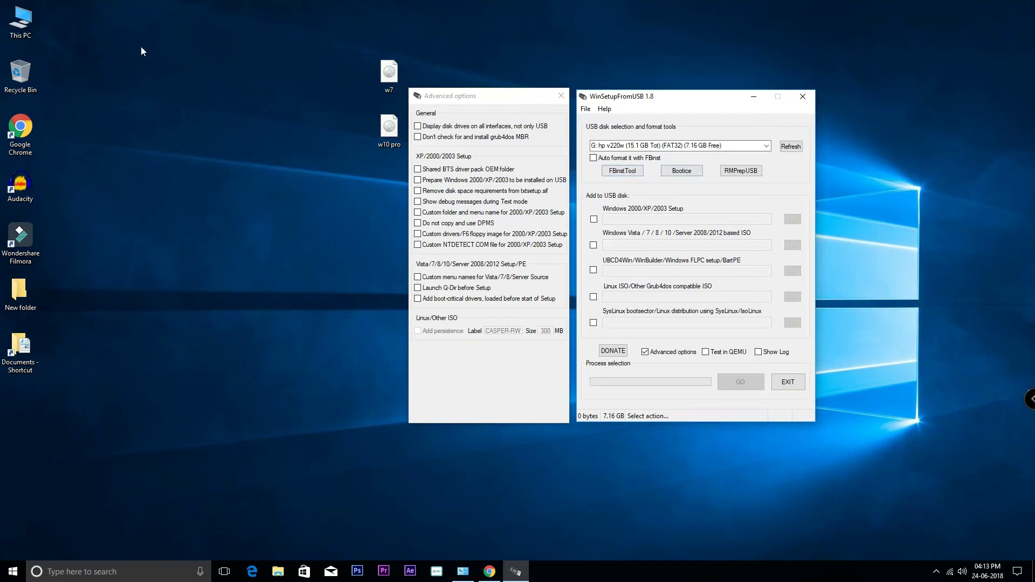
{"action": "left_click", "coordinate": [2, 35]}
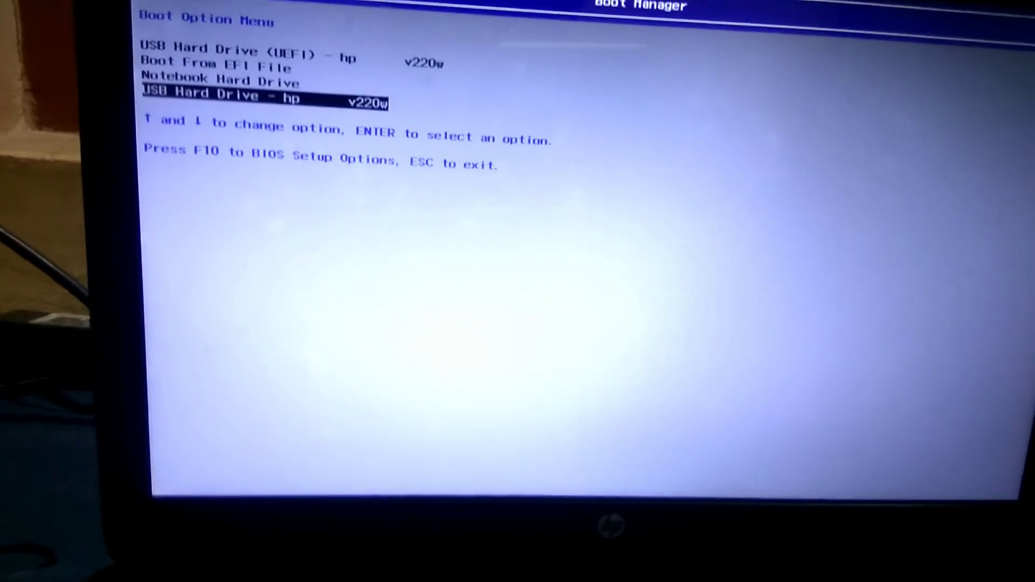
Step: Boot the computer from the hp v220w USB hard drive and start the Windows NT6 (Vista/7 and above) Setup entry
{"action": "key", "text": "Return"}
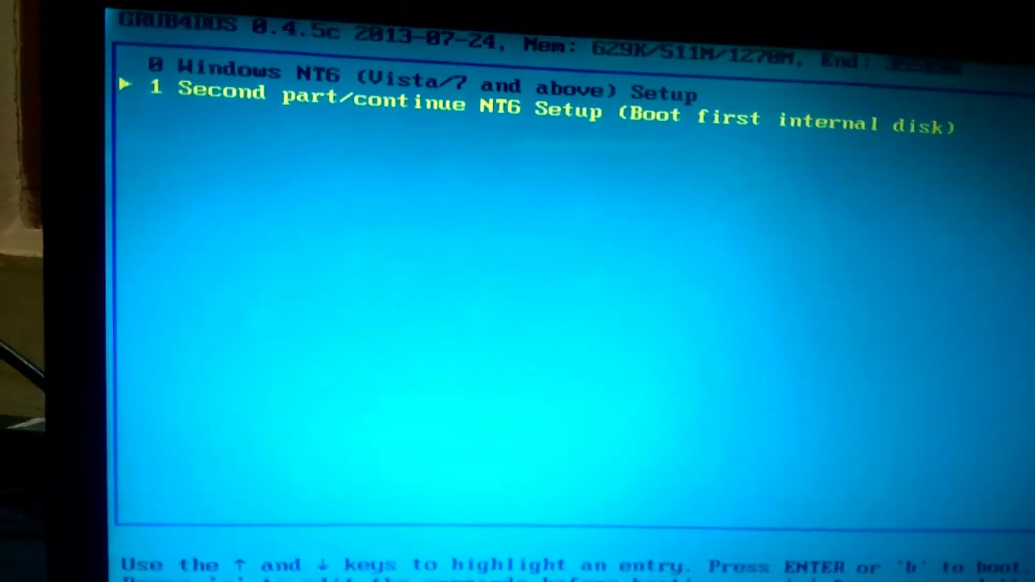
{"action": "key", "text": "Up"}
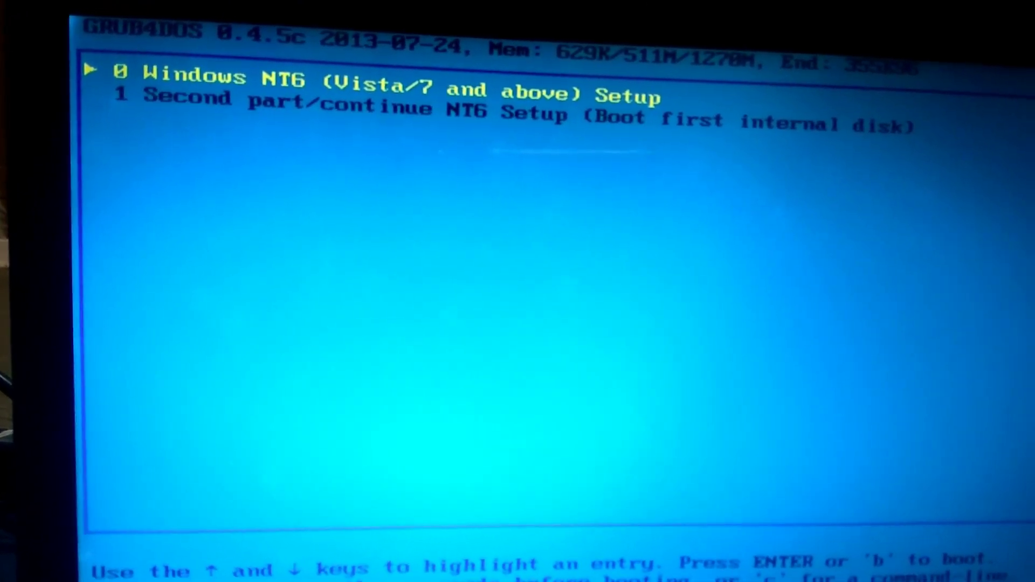
{"action": "key", "text": "Return"}
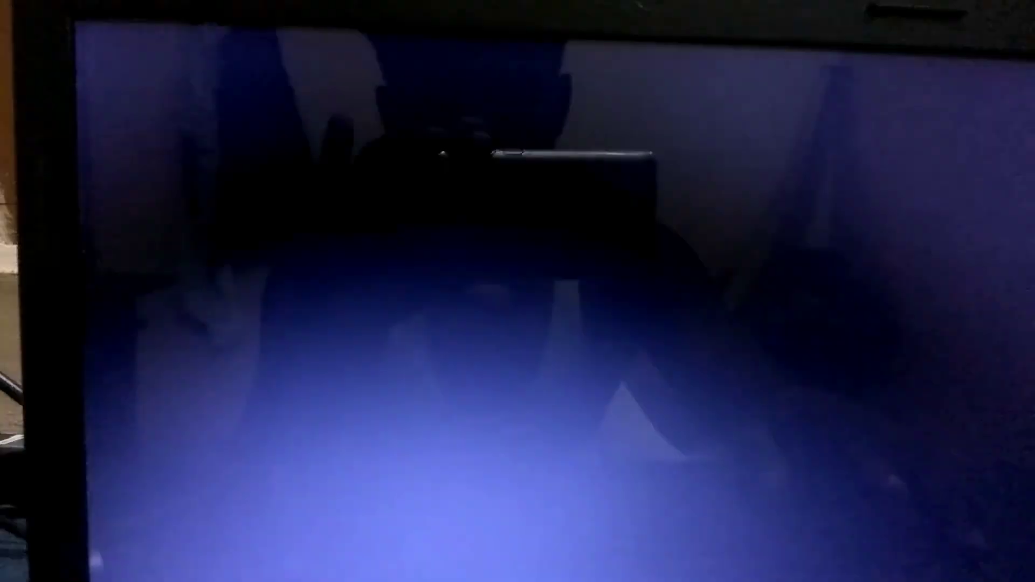
Step: Examine the Windows setup entries offered in Windows Boot Manager by moving the highlight between them
{"action": "key", "text": "Down"}
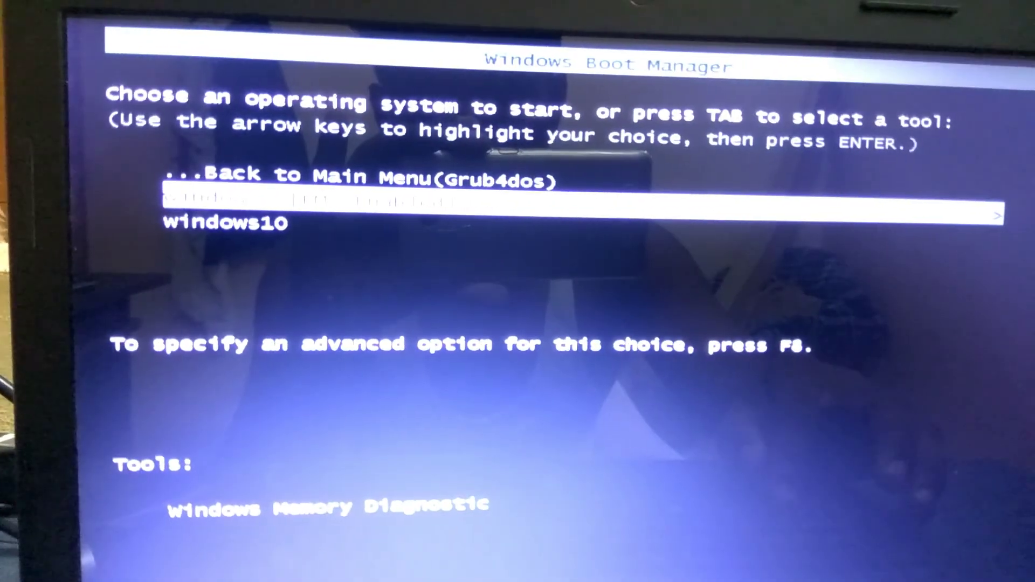
{"action": "key", "text": "Down"}
{"action": "key", "text": "Up"}
{"action": "key", "text": "Down"}
{"action": "key", "text": "Up"}
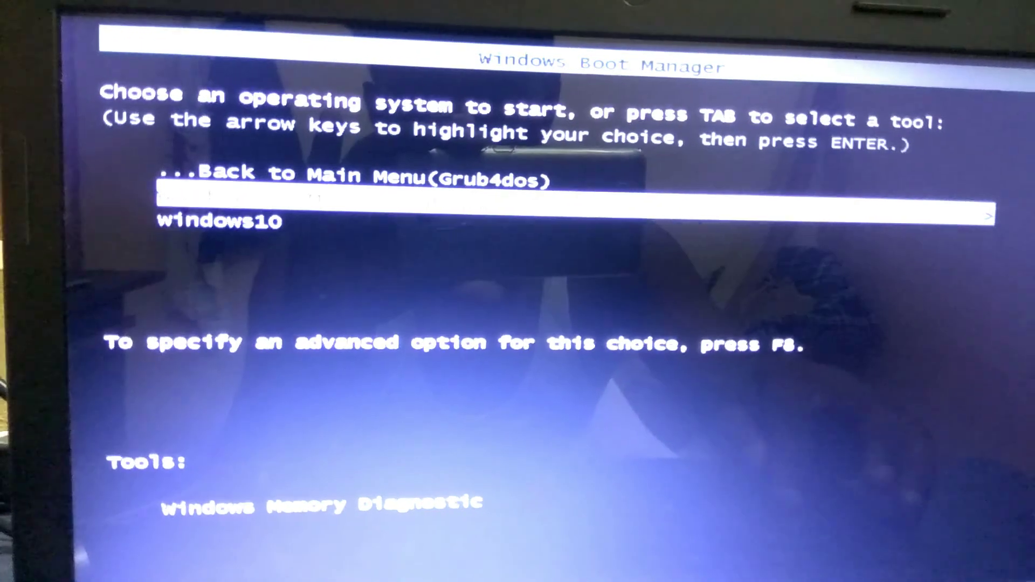
{"action": "key", "text": "Down"}
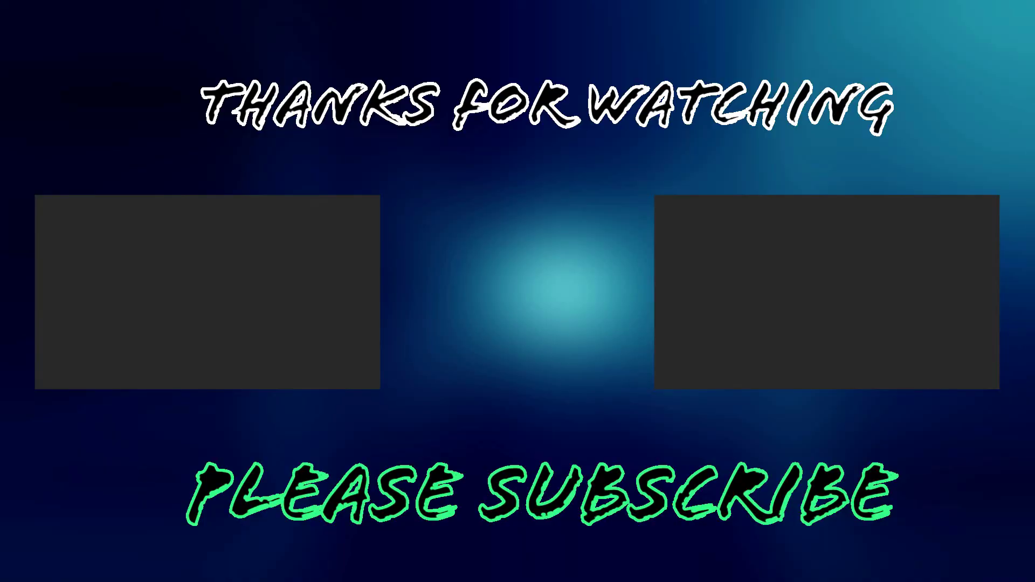